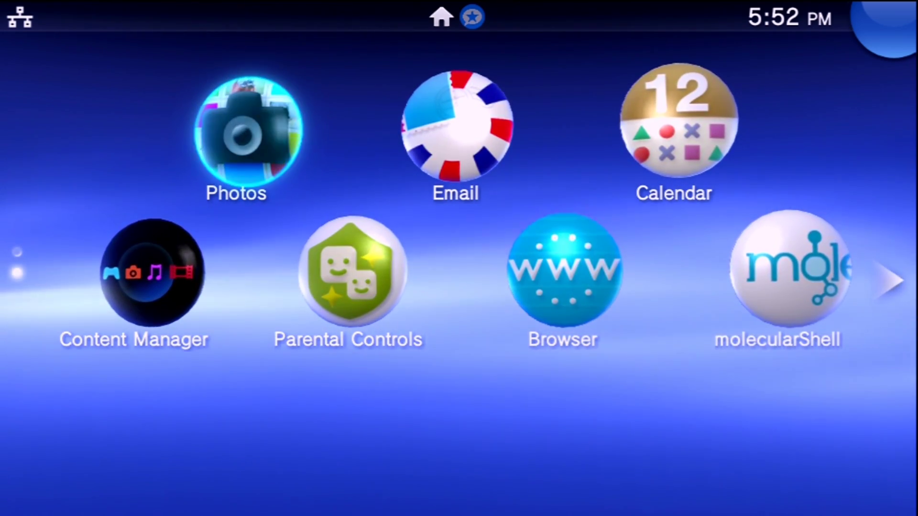
Open System Information from the system settings to examine the installed system software version.
key("Up")
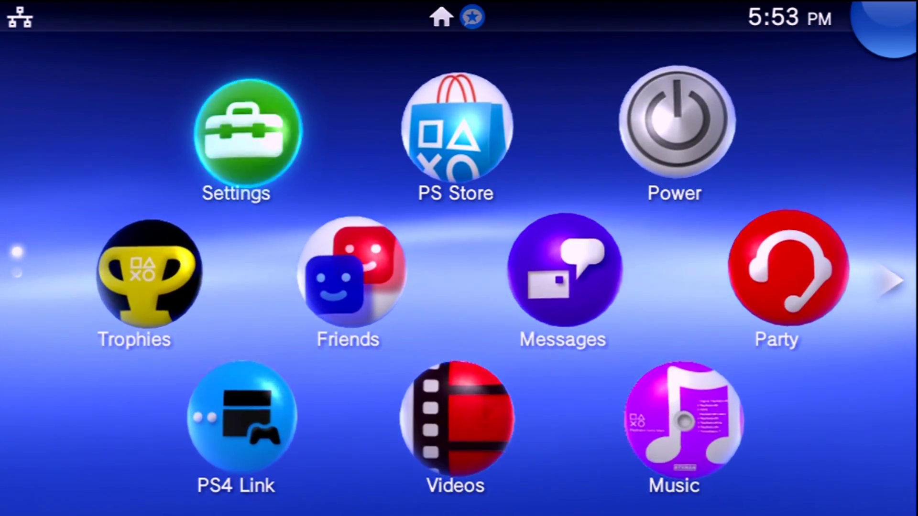
key("Return")
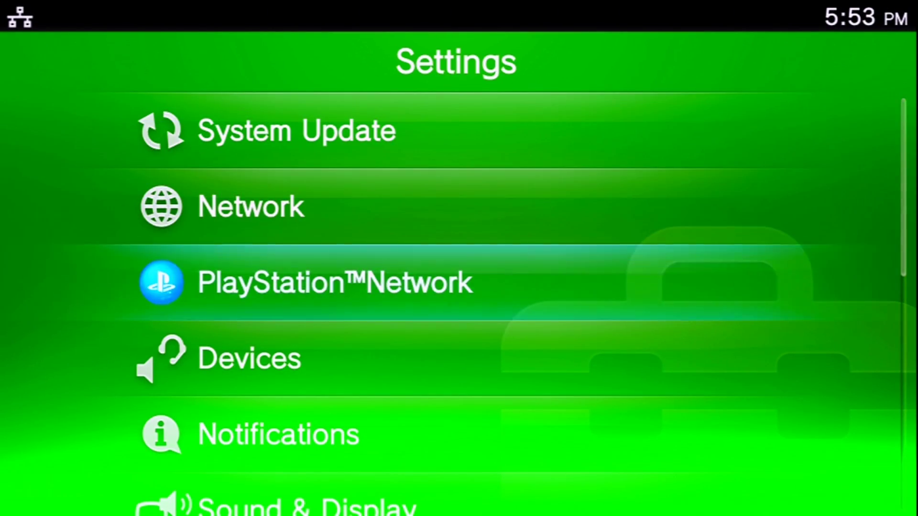
key("Down")
key("Down")
key("Down")
key("Down")
key("Down")
key("Down")
key("Down")
key("Down")
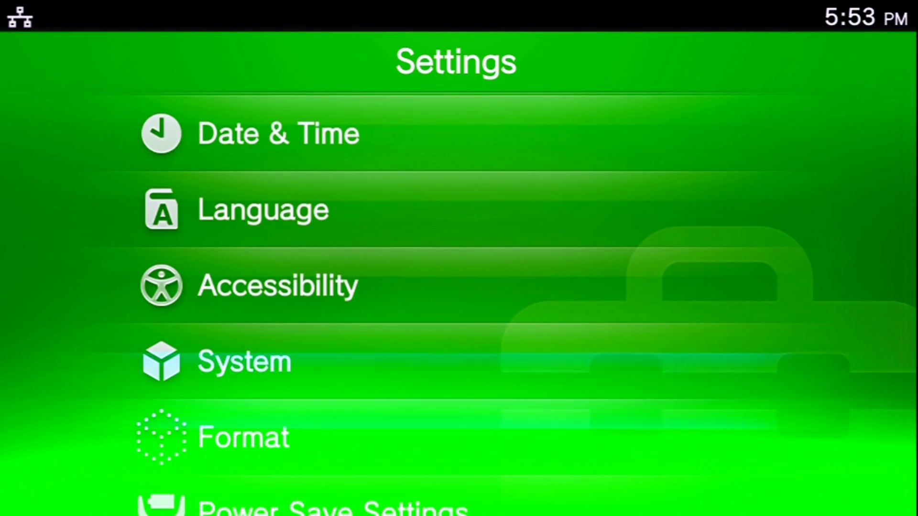
key("Return")
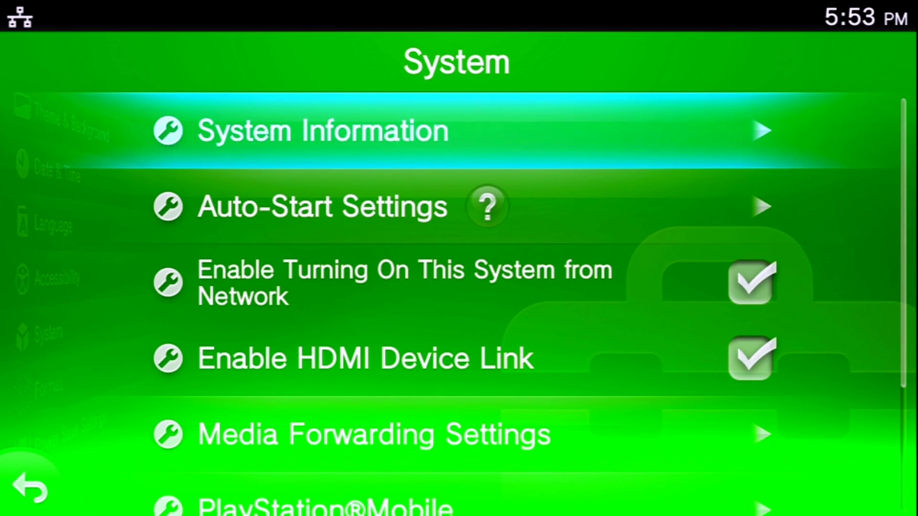
key("Return")
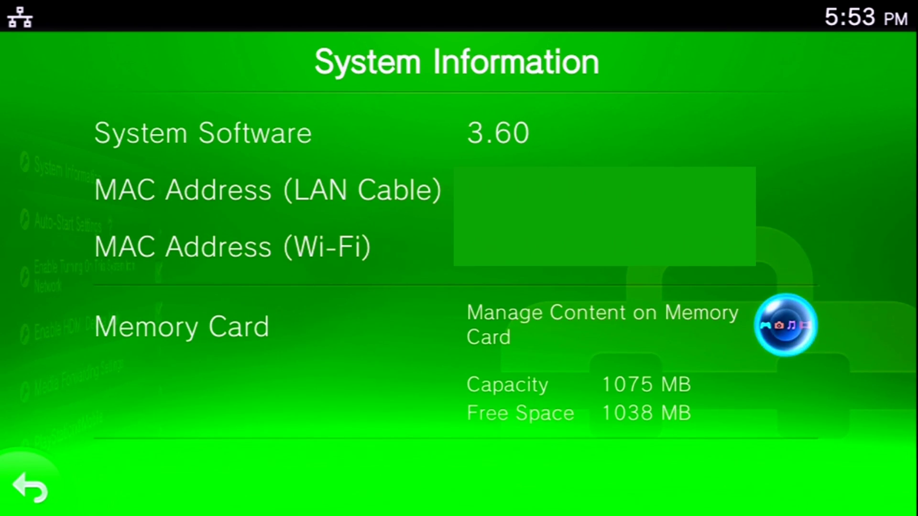
key("Escape")
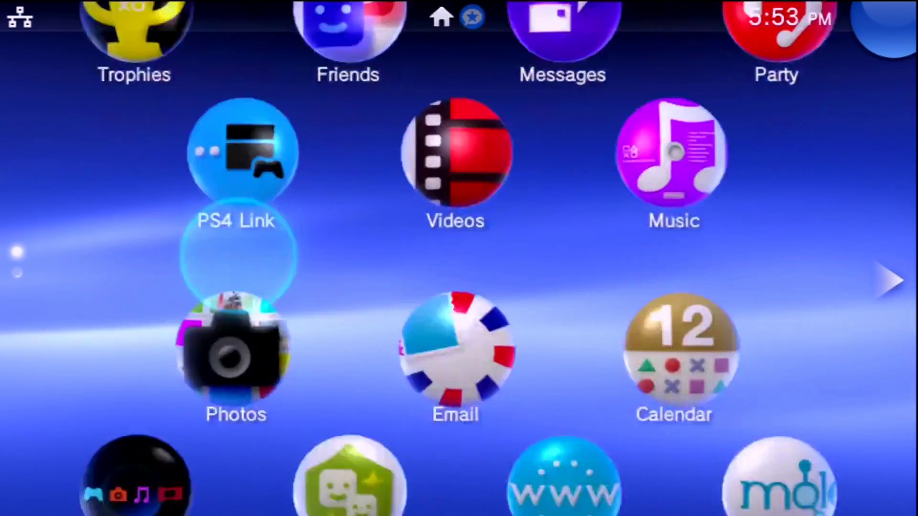
Open molecularShell from the home screen.
left_click(772, 270)
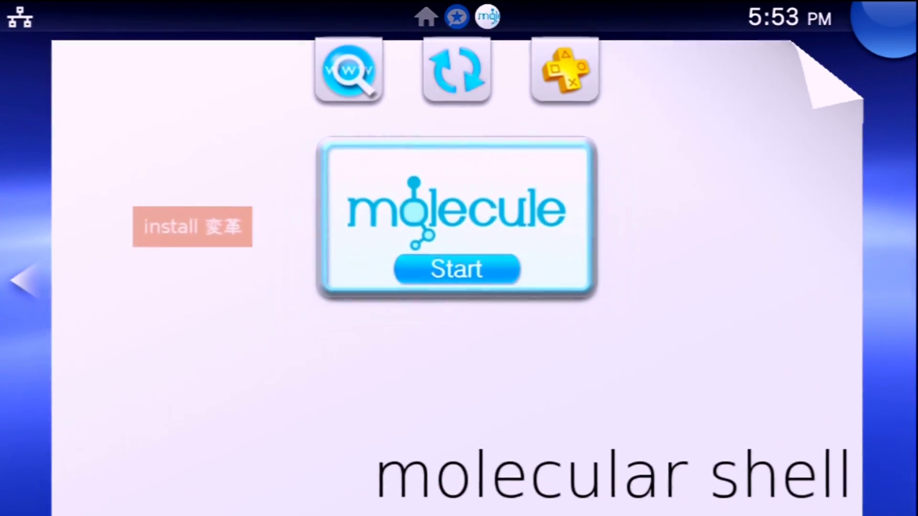
left_click(191, 227)
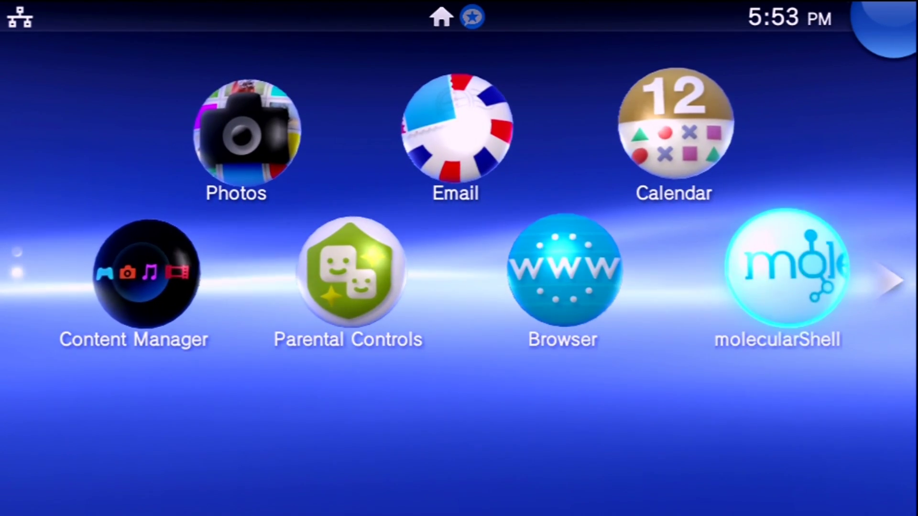
Open HENkaku Settings and examine the spoofing options, including the Spoofed Version entry.
key("Up")
key("Up")
key("Up")
key("Left")
key("Return")
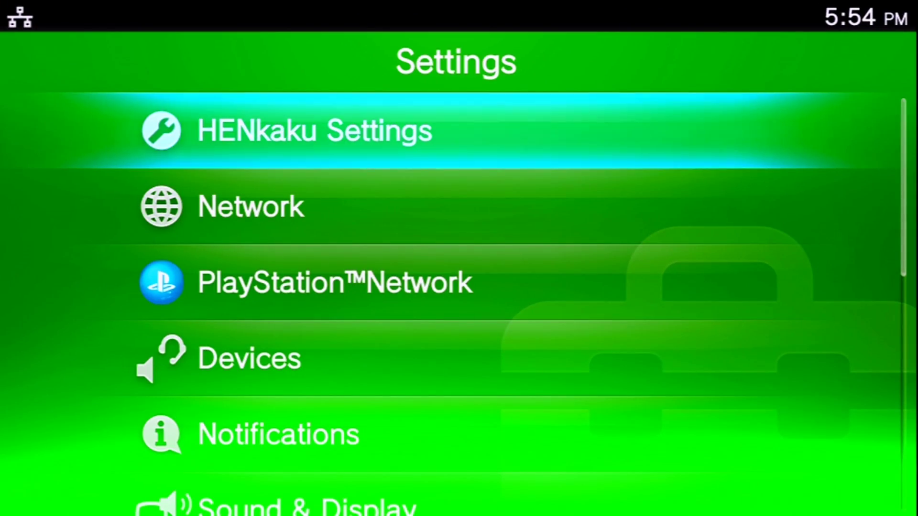
key("Return")
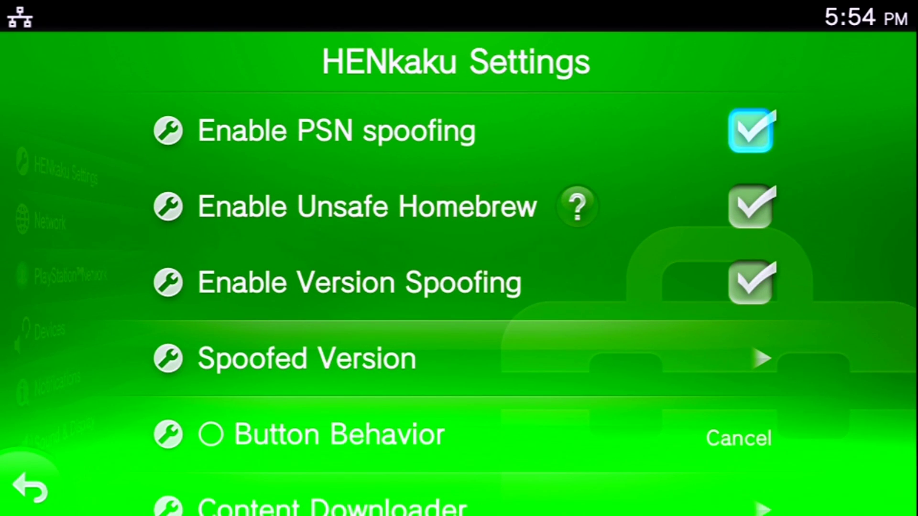
key("Down")
key("Down")
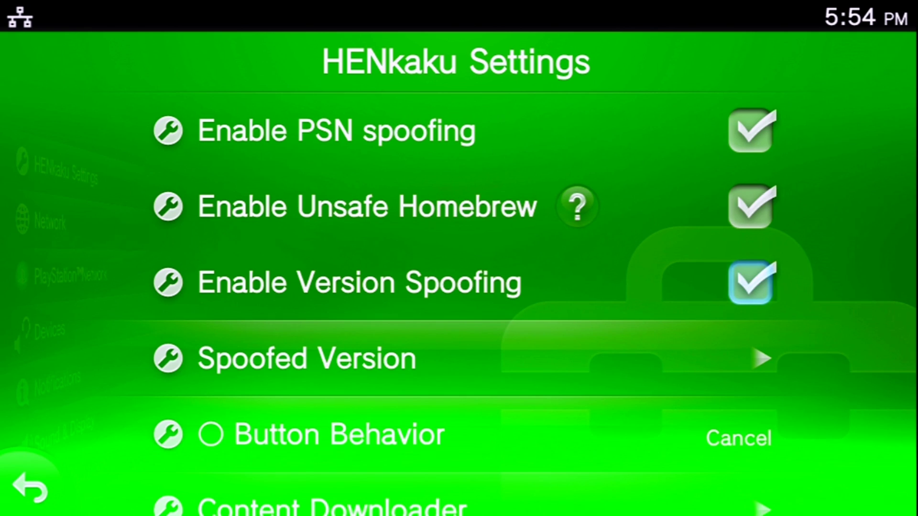
key("Down")
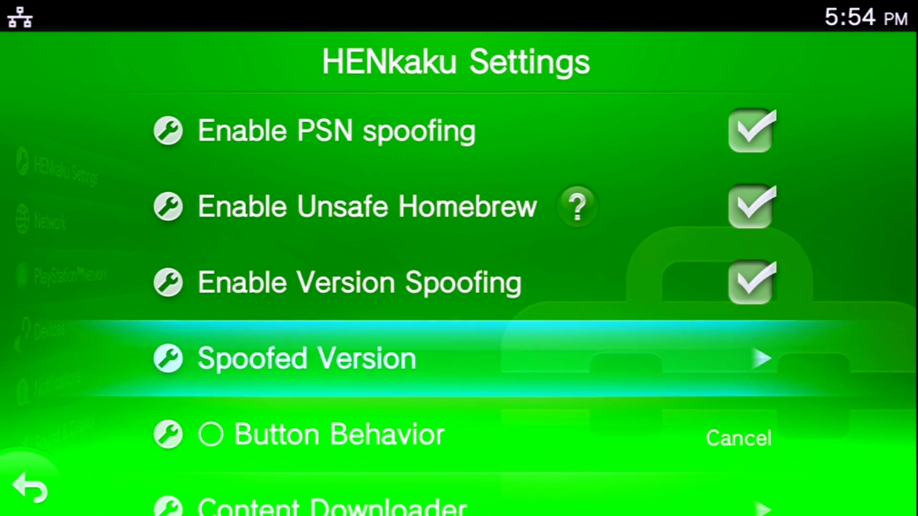
key("Return")
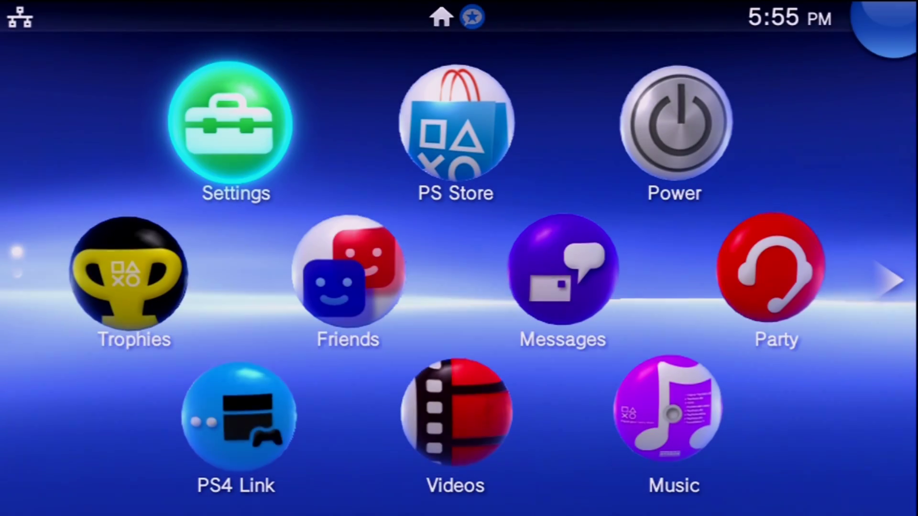
Try to open PS Store and decline the system software update.
key("Right")
key("Return")
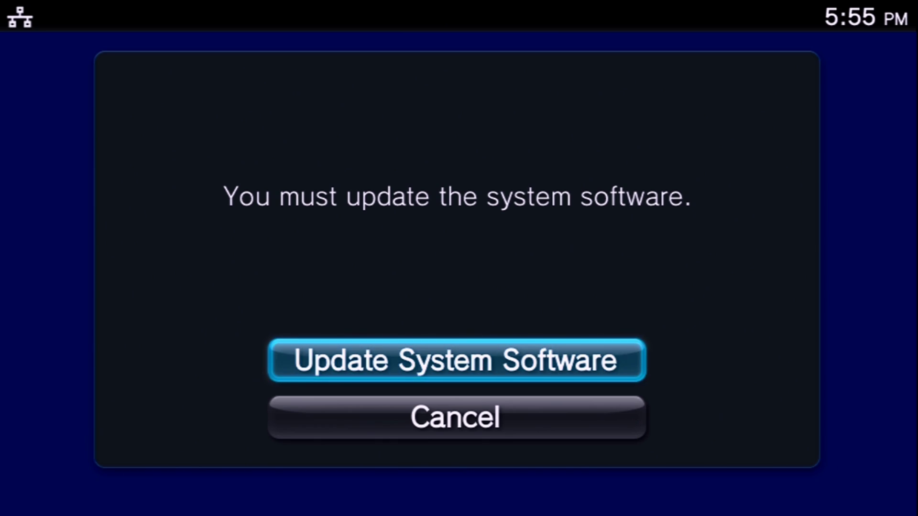
key("Down")
key("Return")
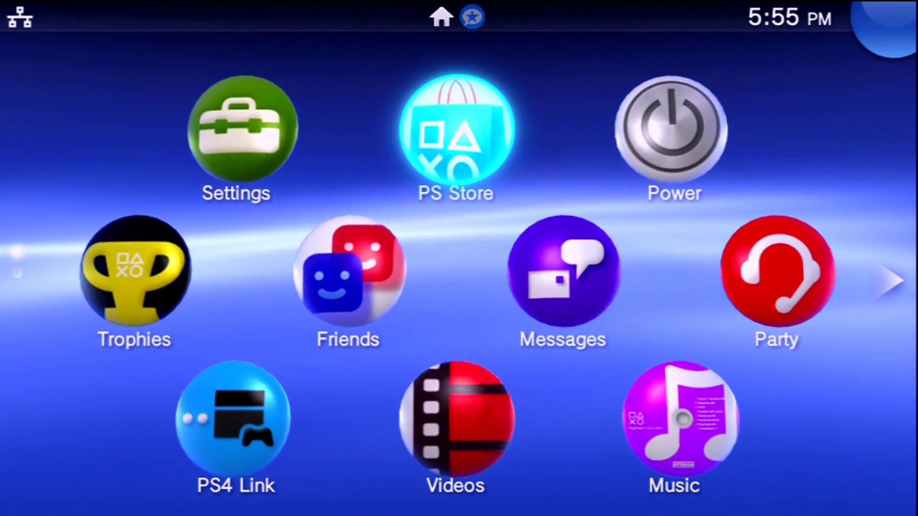
key("Left")
Set the Spoofed Version in HENkaku Settings to 3.72.
key("Return")
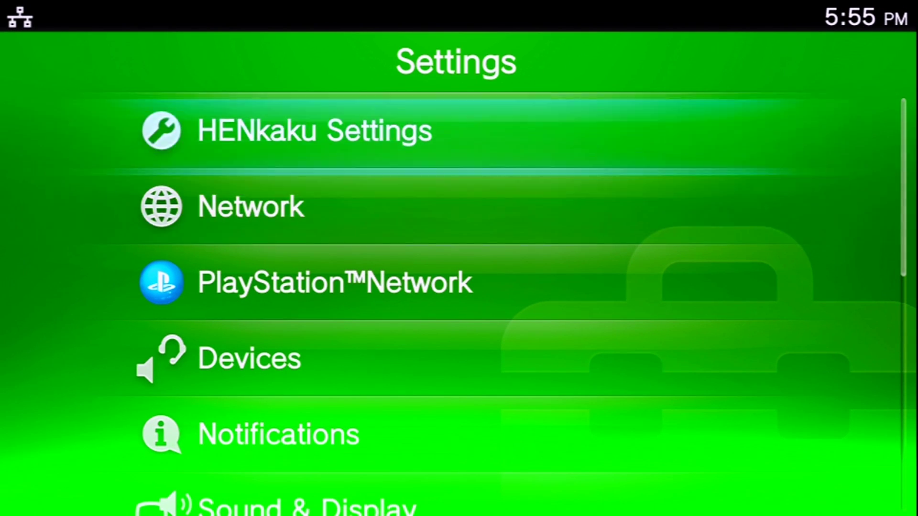
key("Return")
key("Down")
key("Return")
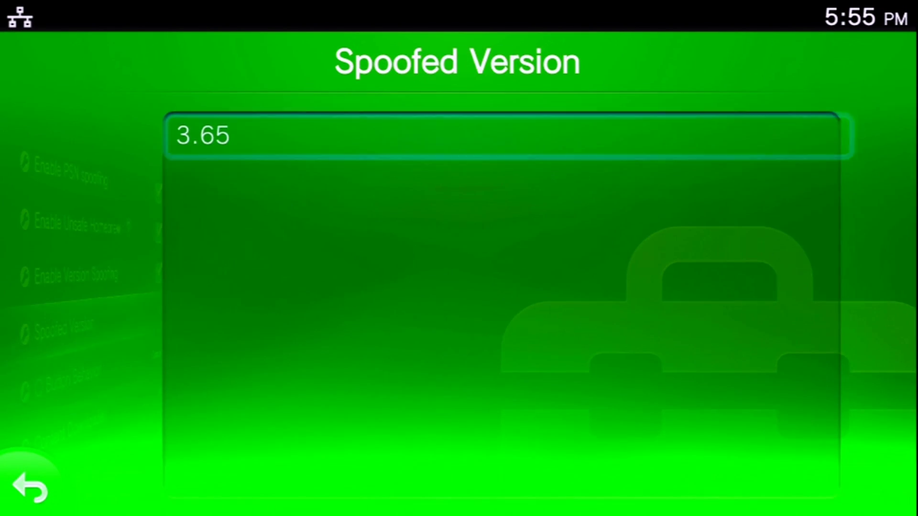
key("Return")
key("BackSpace")
key("BackSpace")
key("Up")
key("Return")
key("Up")
key("Up")
key("Right")
key("Return")
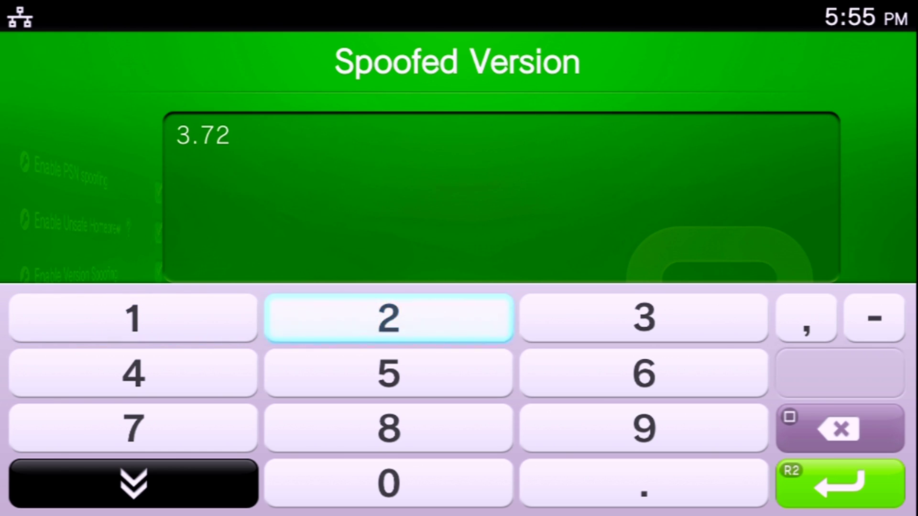
key("Return")
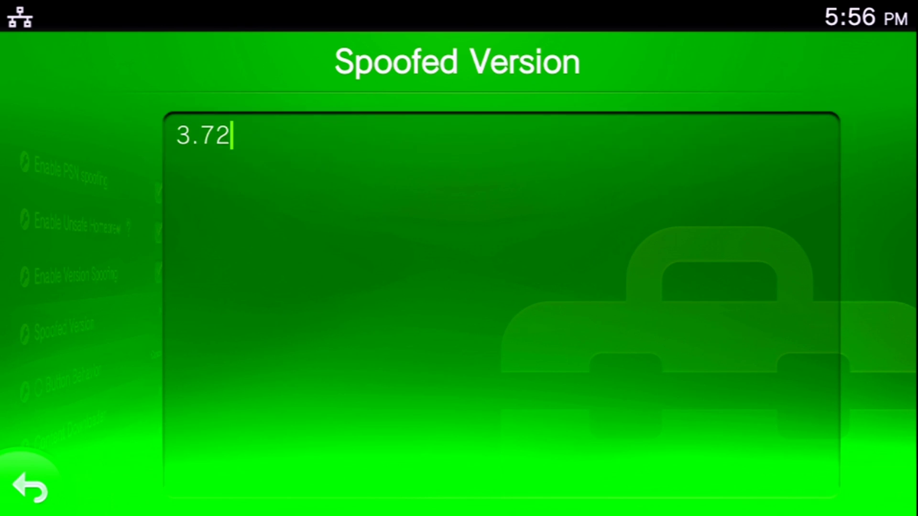
key("Return")
key("Escape")
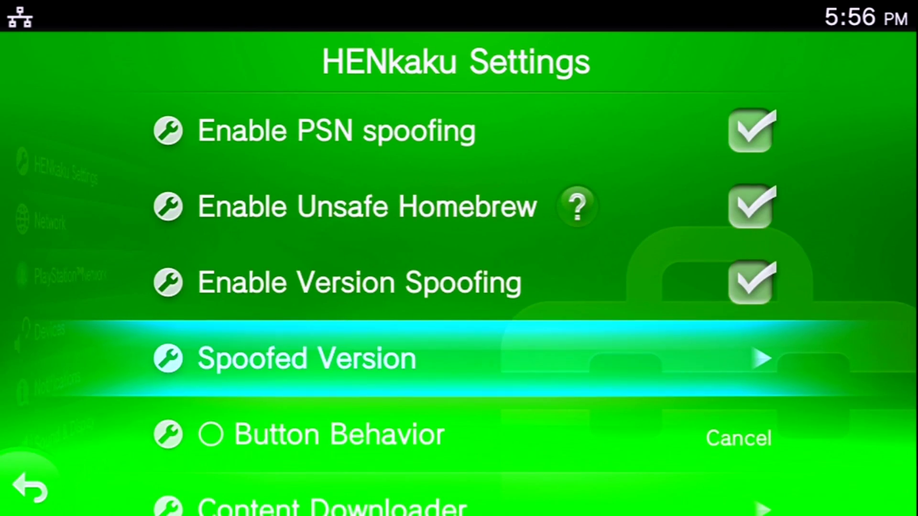
Reopen the Spoofed Version entry to check the entered value.
key("Return")
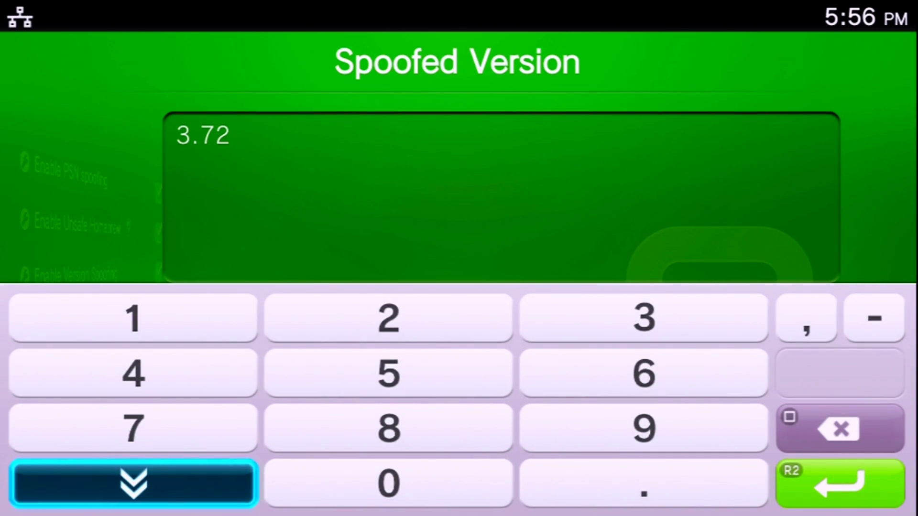
key("Return")
key("Escape")
Reboot the device from HENkaku Settings.
key("Down")
key("Down")
key("Down")
key("Down")
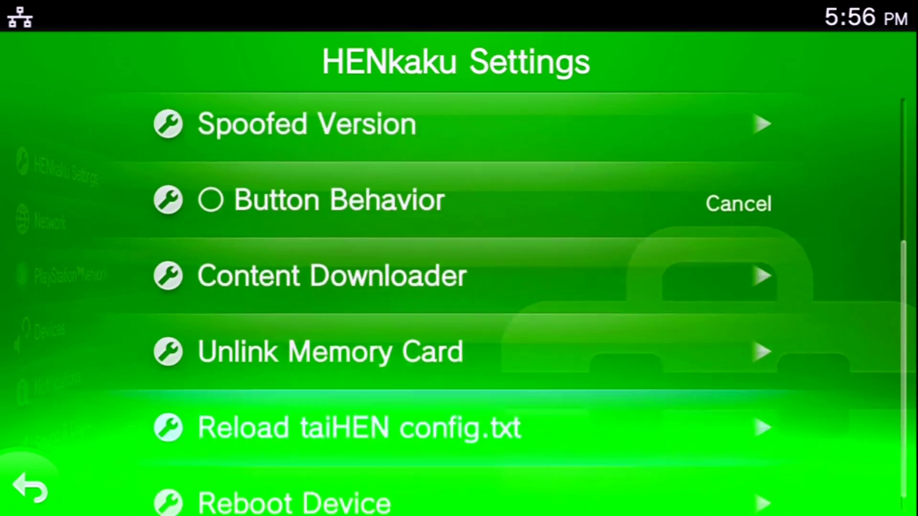
key("Down")
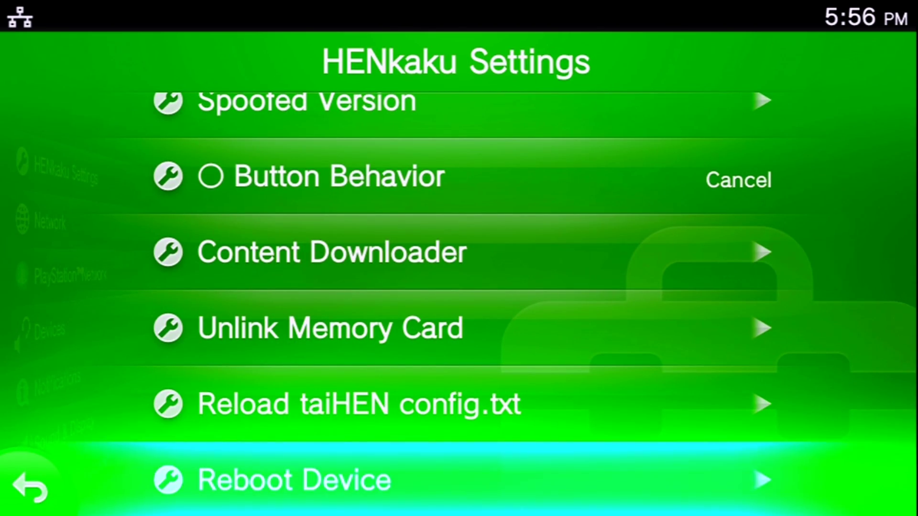
key("Return")
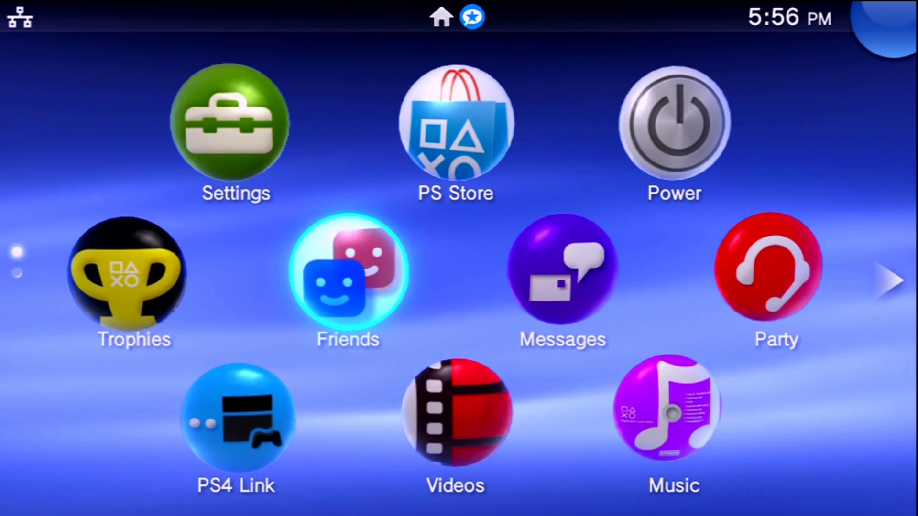
Open the molecularShell page from the home screen.
key("Down")
key("Down")
key("Down")
key("Right")
key("Right")
key("Return")
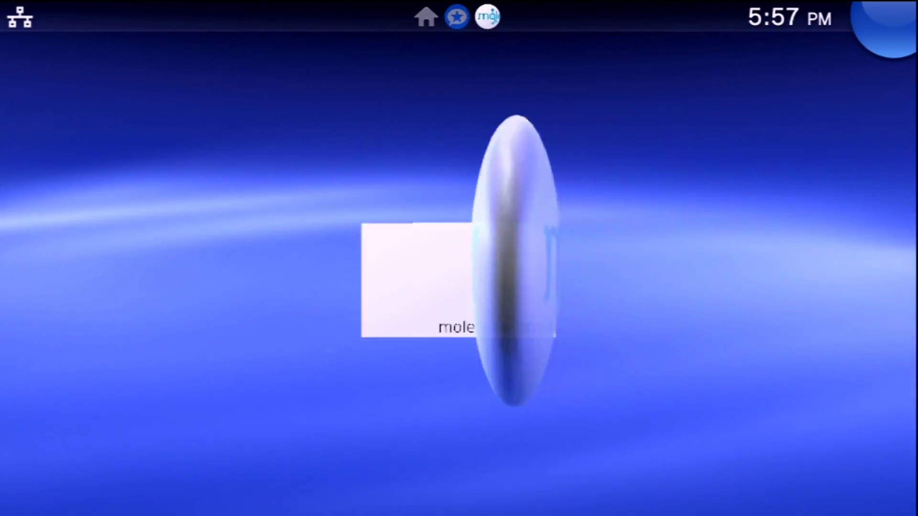
Switch to the Browser and start it.
key("Left")
key("Return")
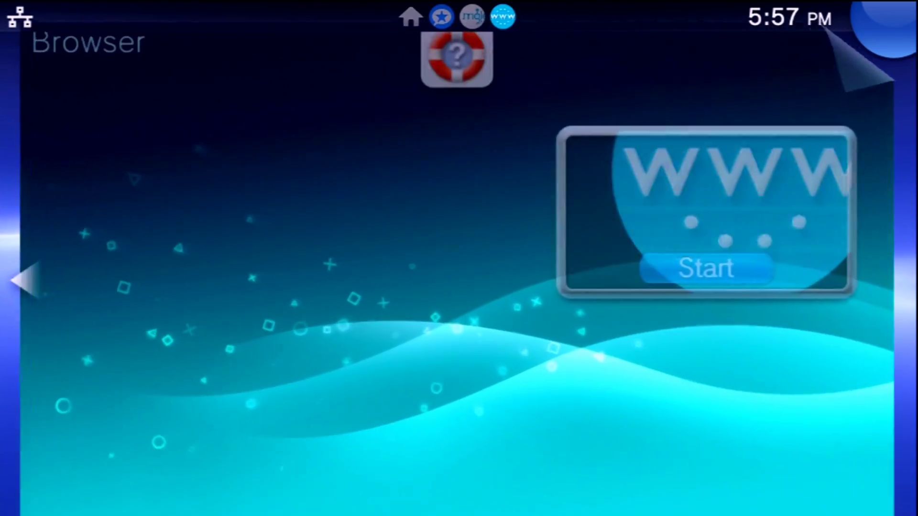
key("Return")
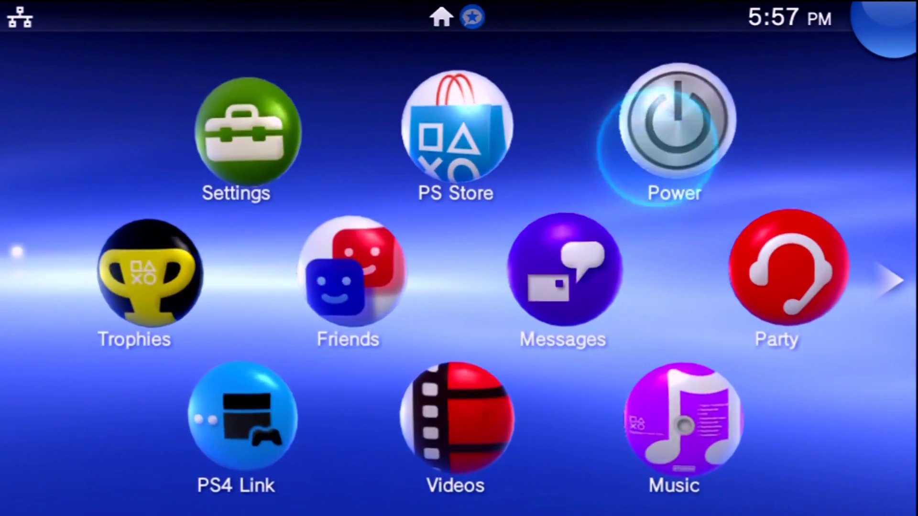
Open System Information in the system settings to check the system software version.
key("Left")
key("Left")
key("Return")
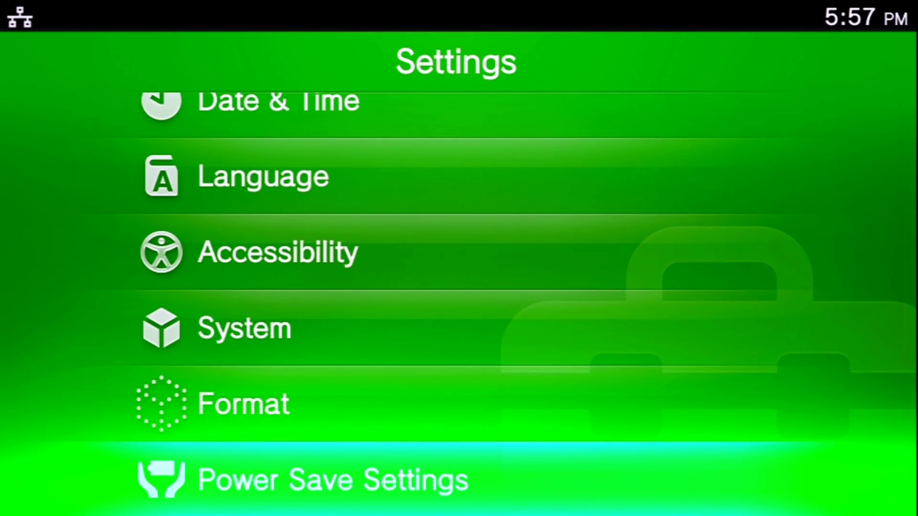
left_click(248, 328)
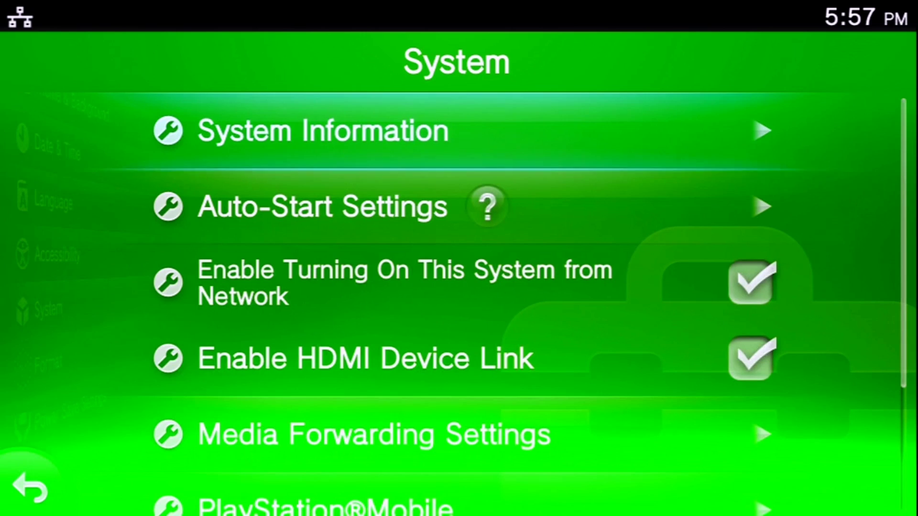
left_click(323, 131)
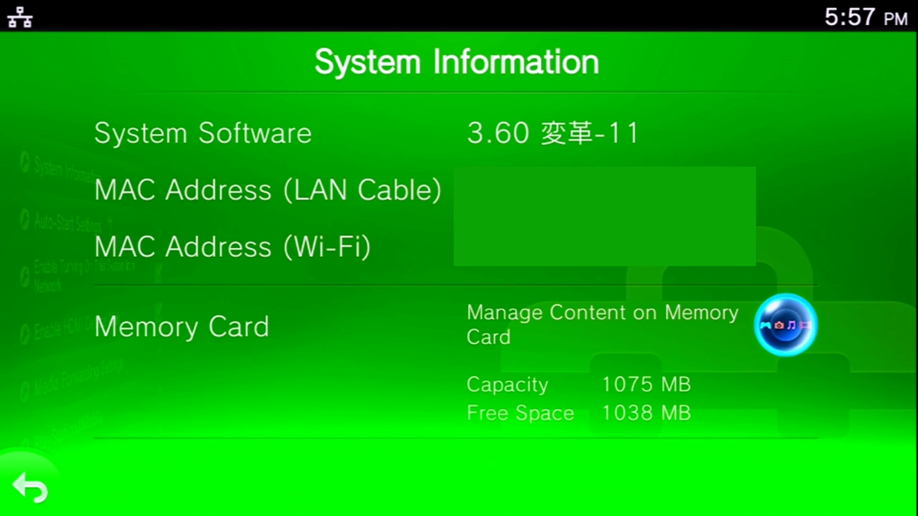
key("Escape")
key("Escape")
Open the Spoofed Version entry in HENkaku Settings to check the stored value.
key("Up")
key("Up")
key("Up")
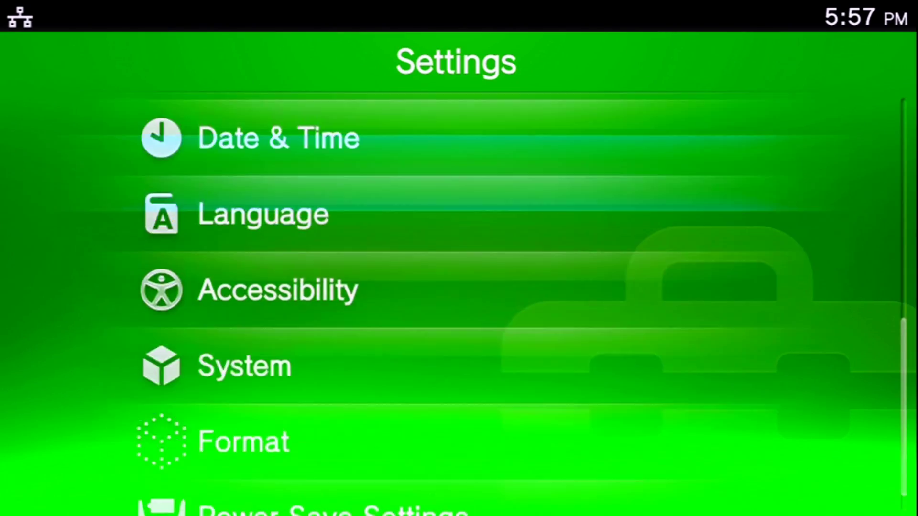
key("Up")
key("Up")
key("Up")
key("Up")
key("Up")
key("Up")
key("Up")
key("Return")
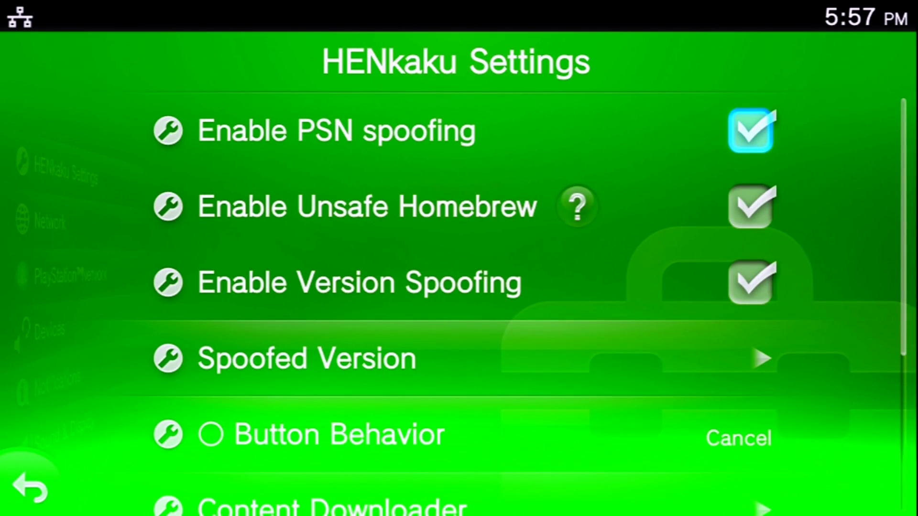
key("Down")
key("Down")
key("Down")
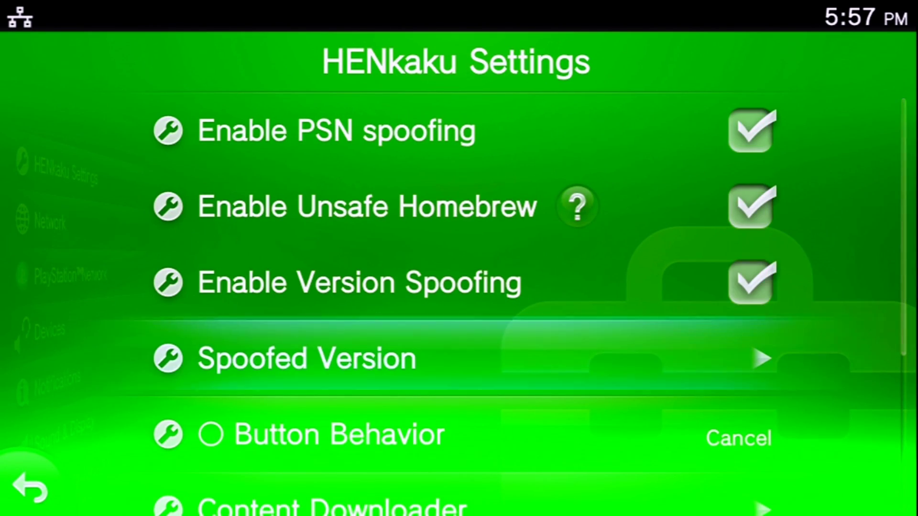
key("Return")
key("Escape")
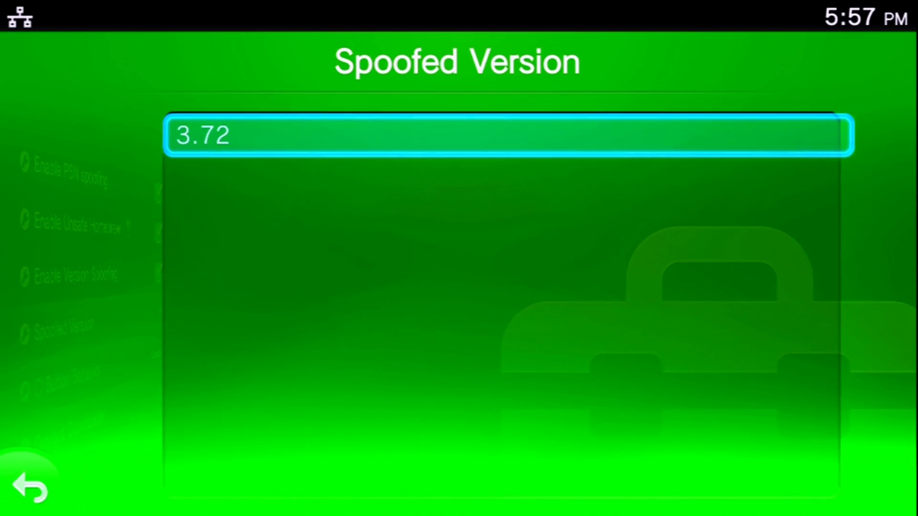
Leave HENkaku Settings and close the Settings application.
key("Escape")
key("Home")
key("Escape")
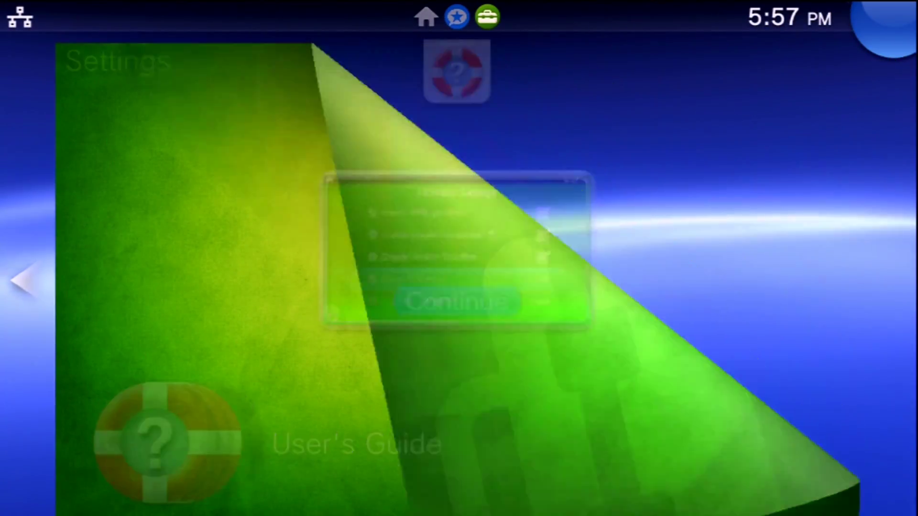
Open PS Store from the home screen and look over the categories in its Game section.
key("Right")
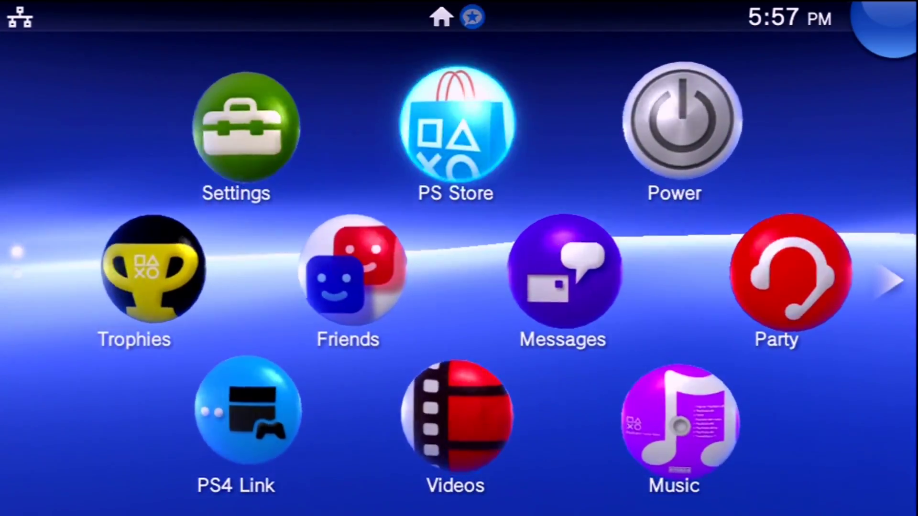
key("Return")
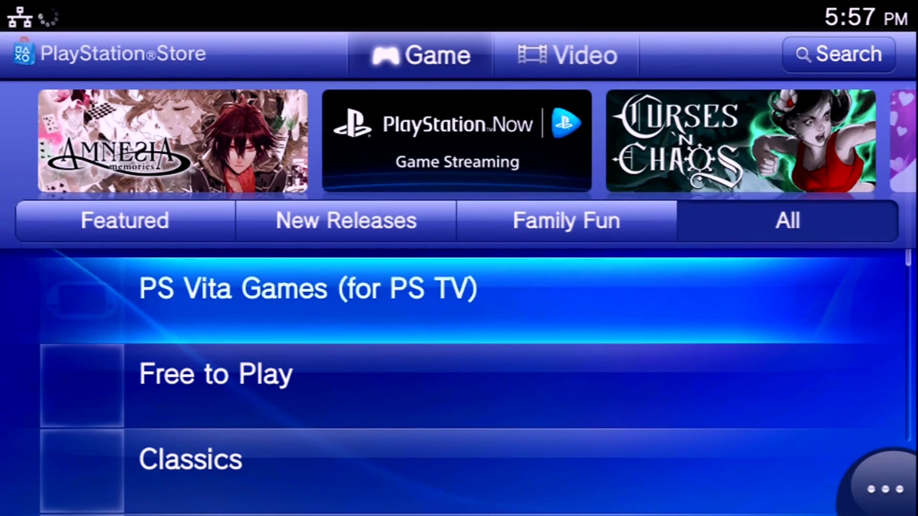
key("Down")
key("Down")
key("Down")
key("Down")
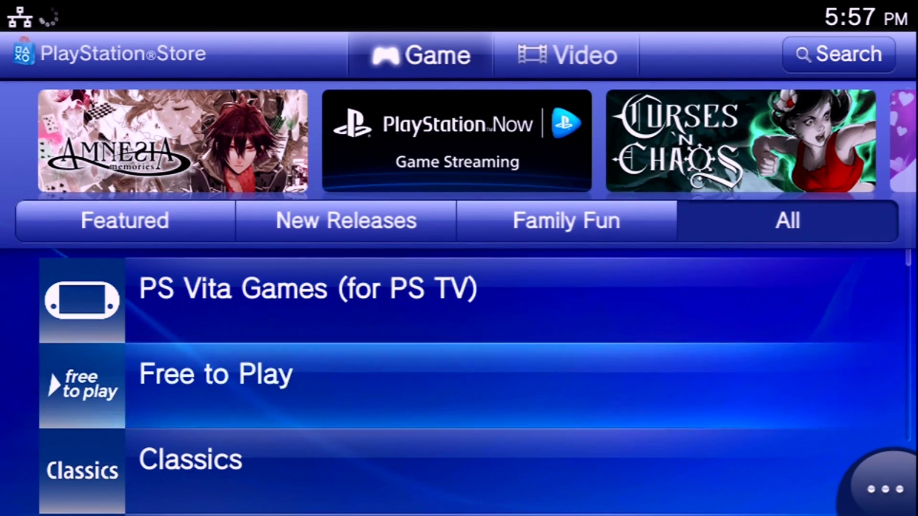
key("Up")
key("Up")
key("Up")
key("Up")
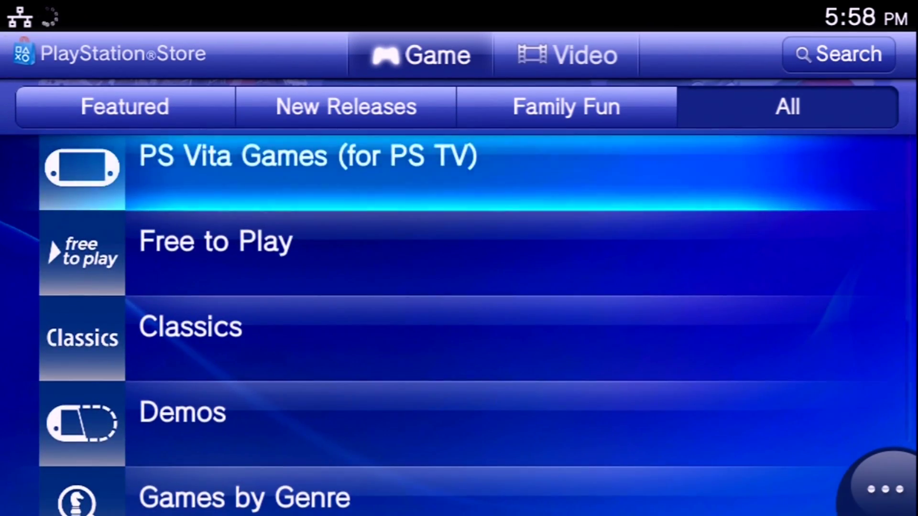
Open the A-D group within PS Vita Games (for PS TV).
key("Return")
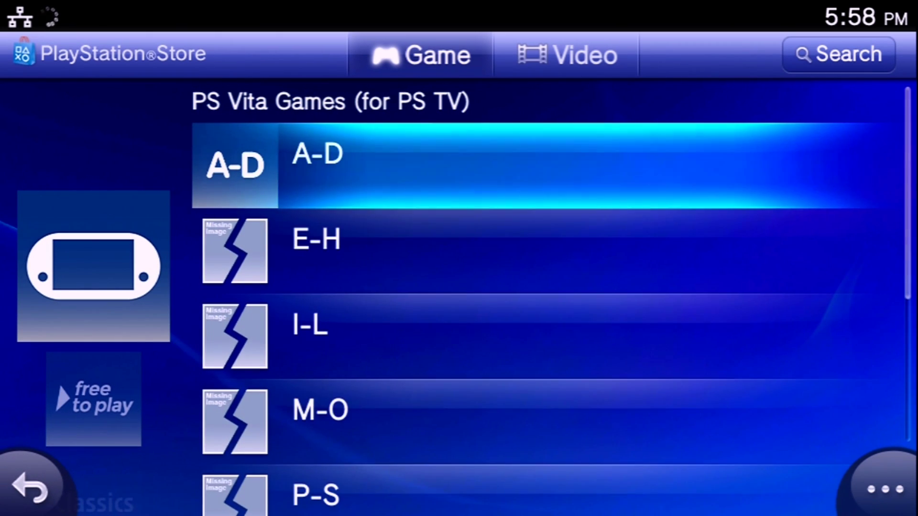
key("Down")
key("Up")
key("Return")
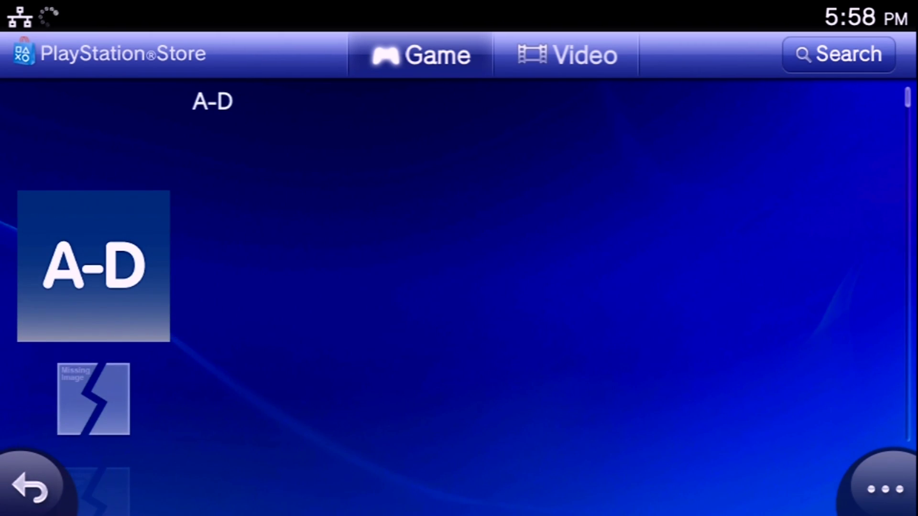
Look through the first titles of the A-D game list.
key("Down")
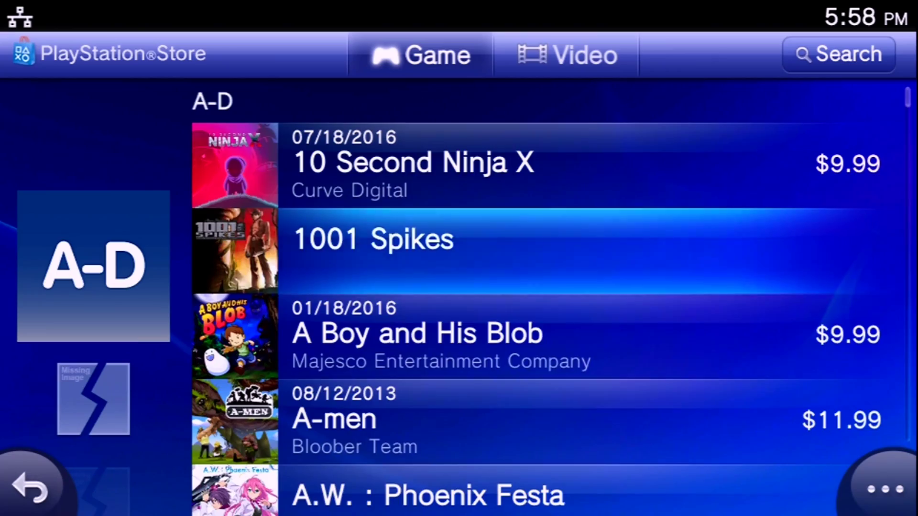
key("Down")
key("Down")
key("Down")
key("Down")
key("Down")
key("Down")
key("Down")
key("Down")
key("Up")
key("Up")
key("Up")
key("Up")
key("Up")
key("Up")
key("Up")
key("Up")
key("Up")
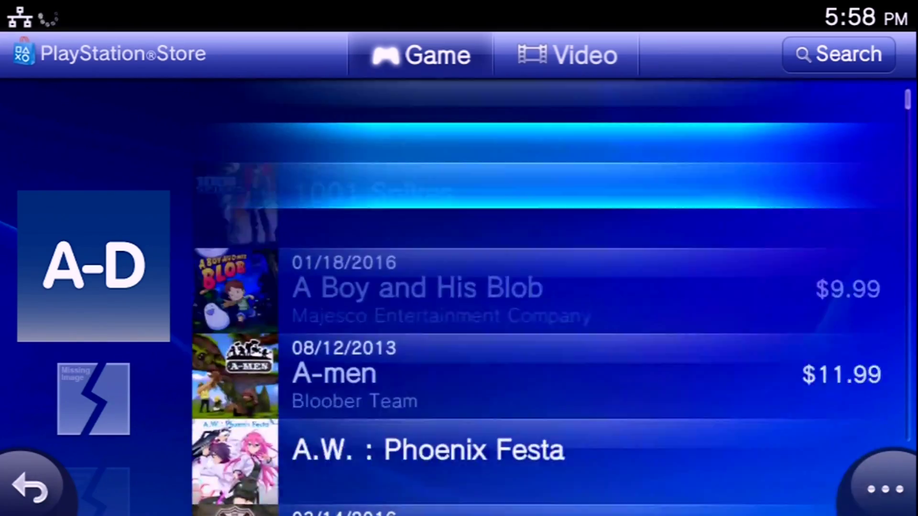
key("Up")
Go back to the store's main Game page and close PS Store.
key("Escape")
key("Escape")
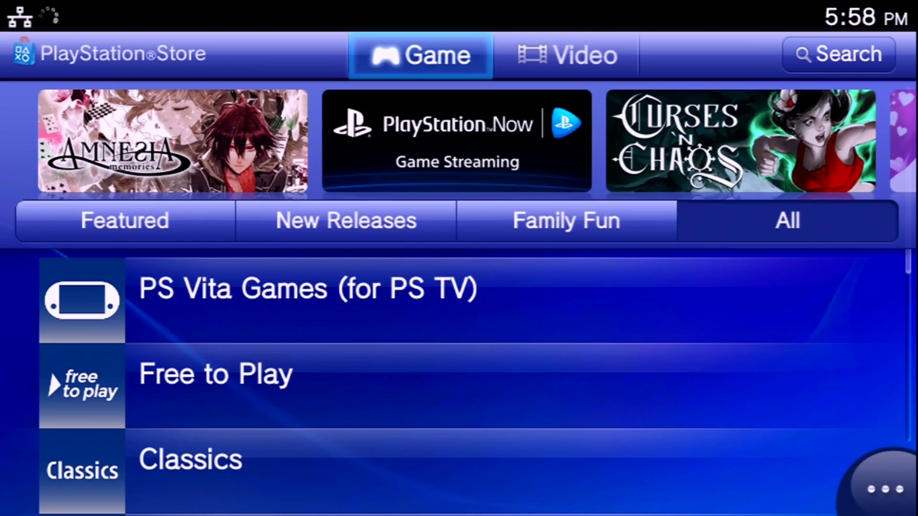
key("Home")
key("Escape")
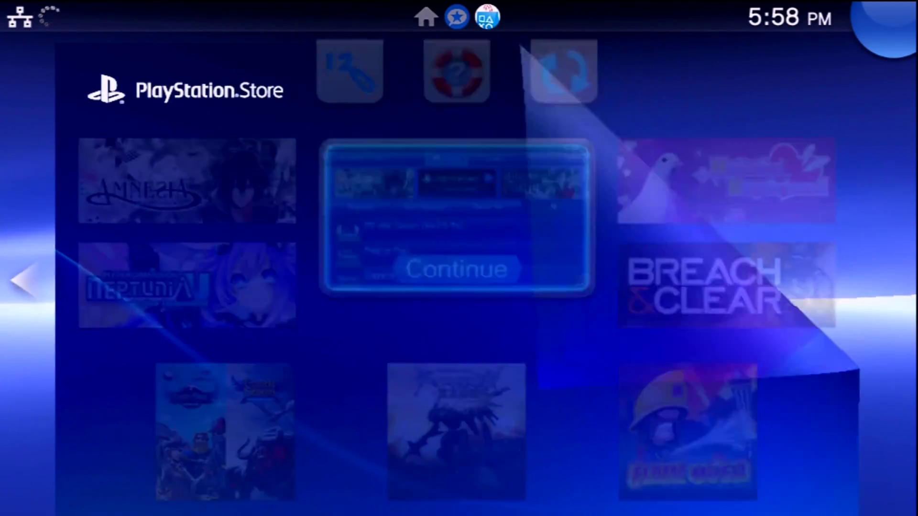